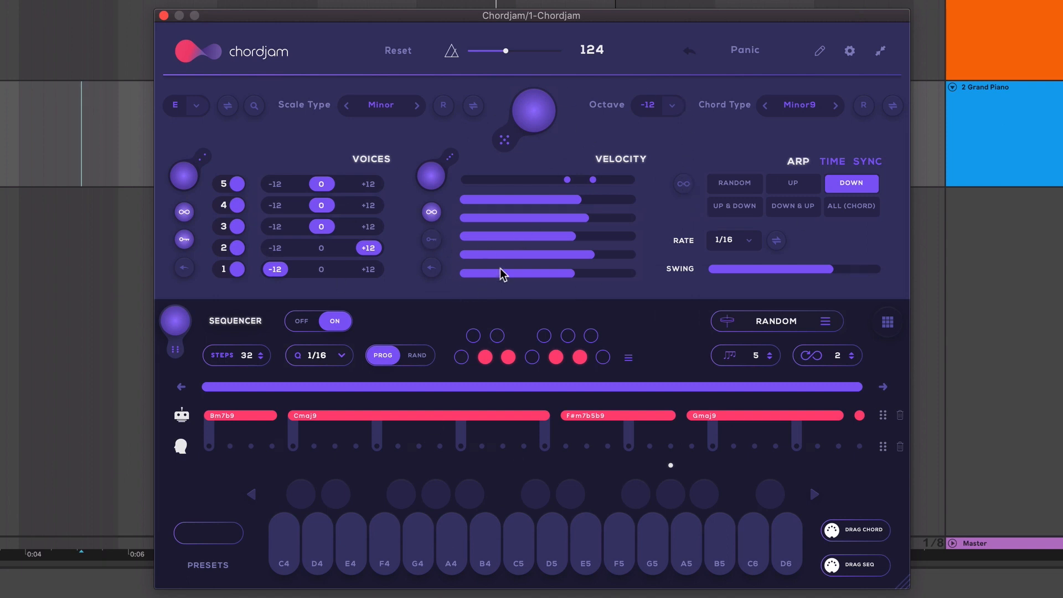
Examine the save areas for sessions, sequencers and pads, and view the filled chord pads.
left_click(820, 53)
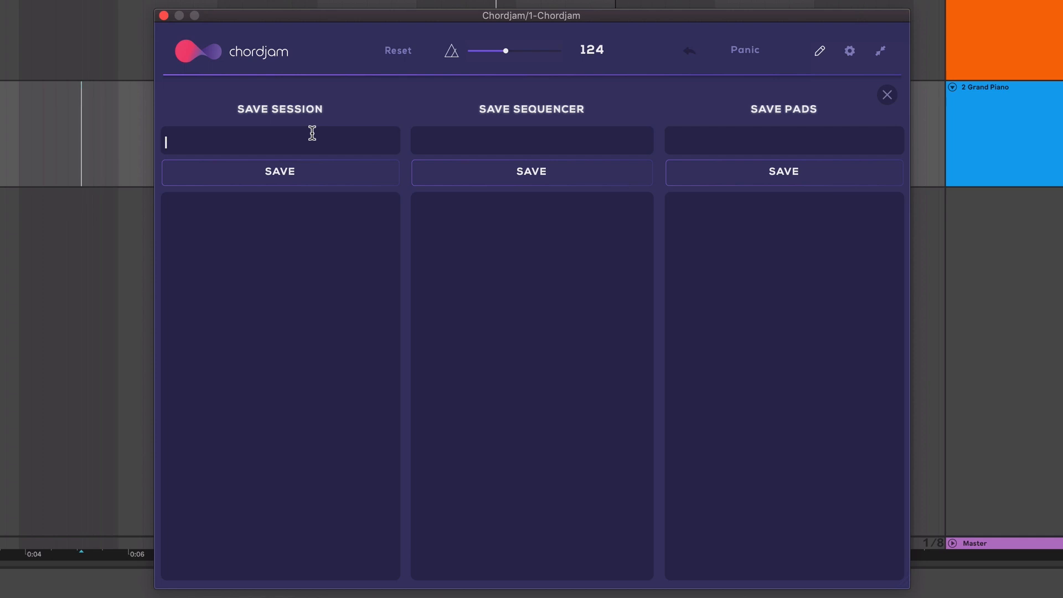
left_click(490, 141)
left_click(701, 144)
left_click(888, 96)
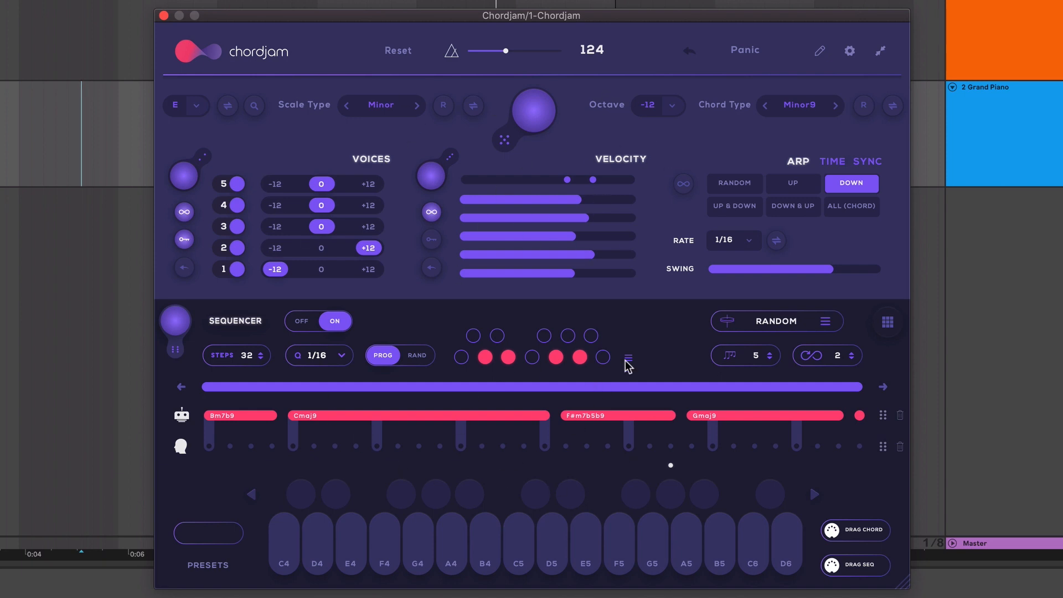
left_click(888, 322)
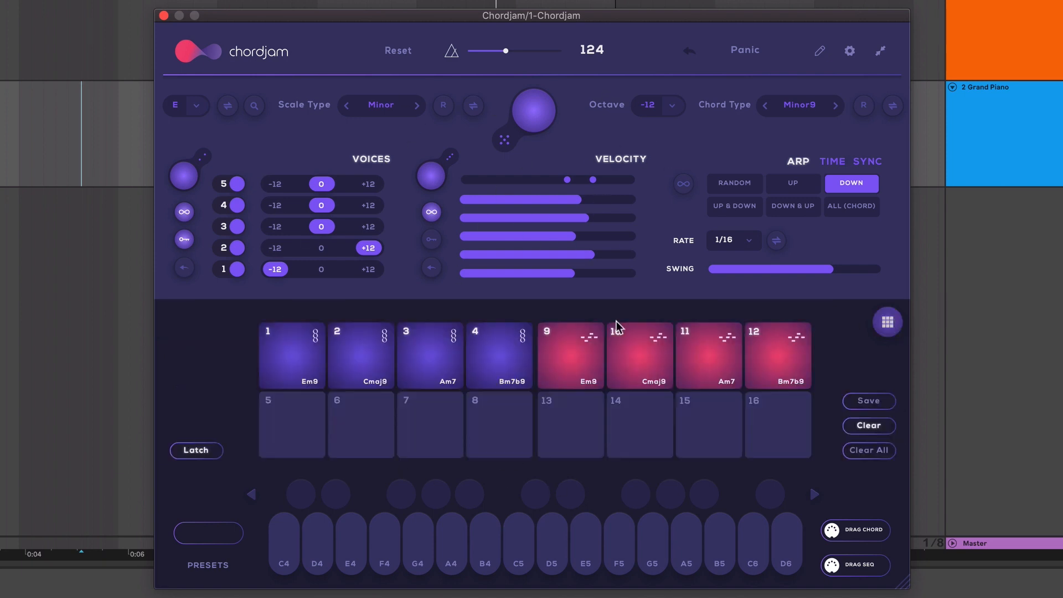
left_click(886, 322)
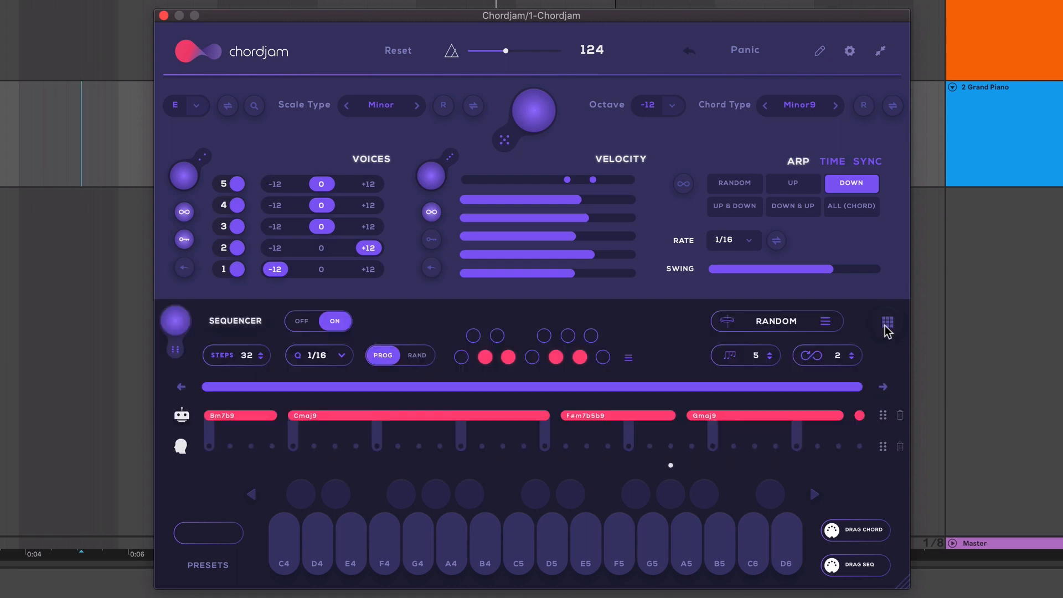
Save the whole session under the name "My First Session" and load it from the saved sessions.
left_click(820, 51)
left_click(241, 141)
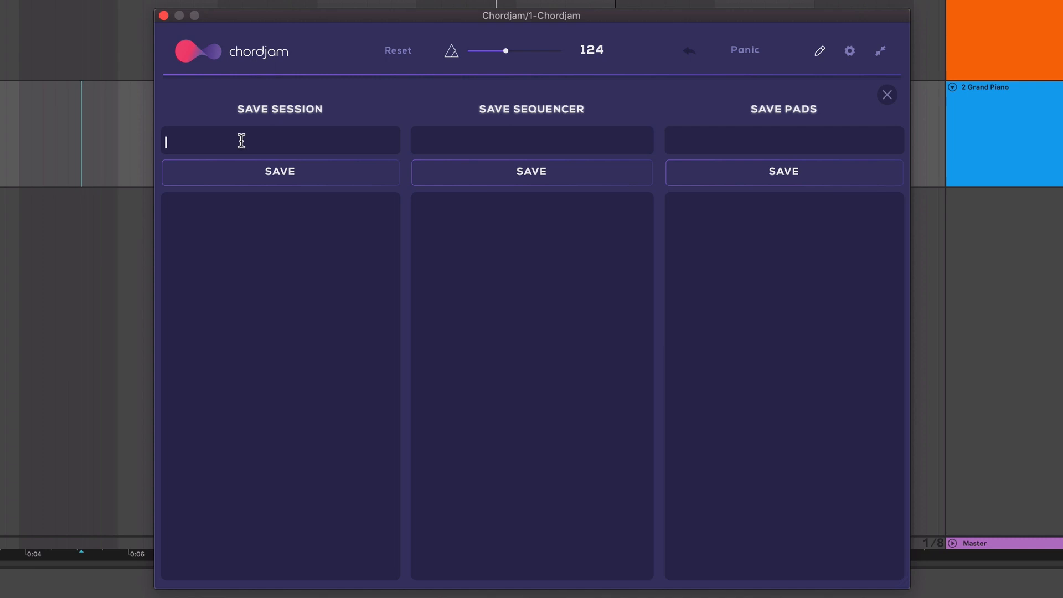
type("My First Session")
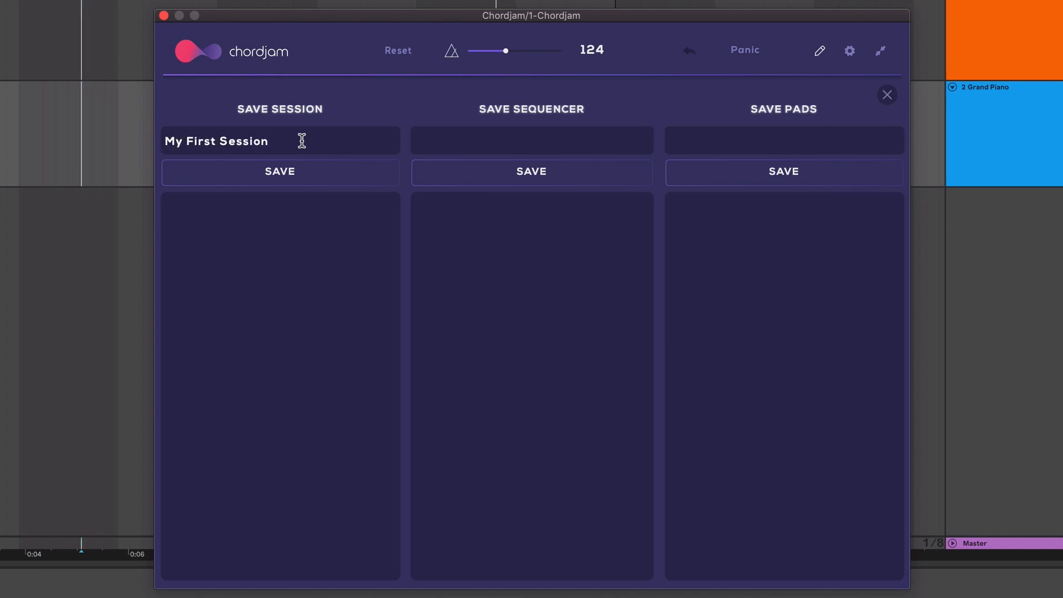
left_click(297, 169)
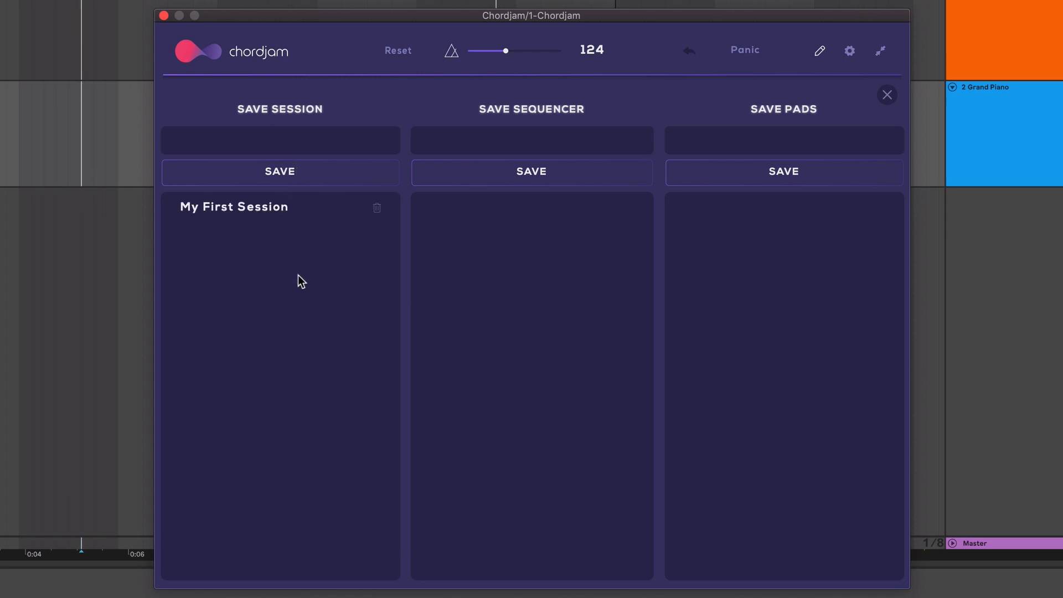
left_click(283, 207)
left_click(284, 206)
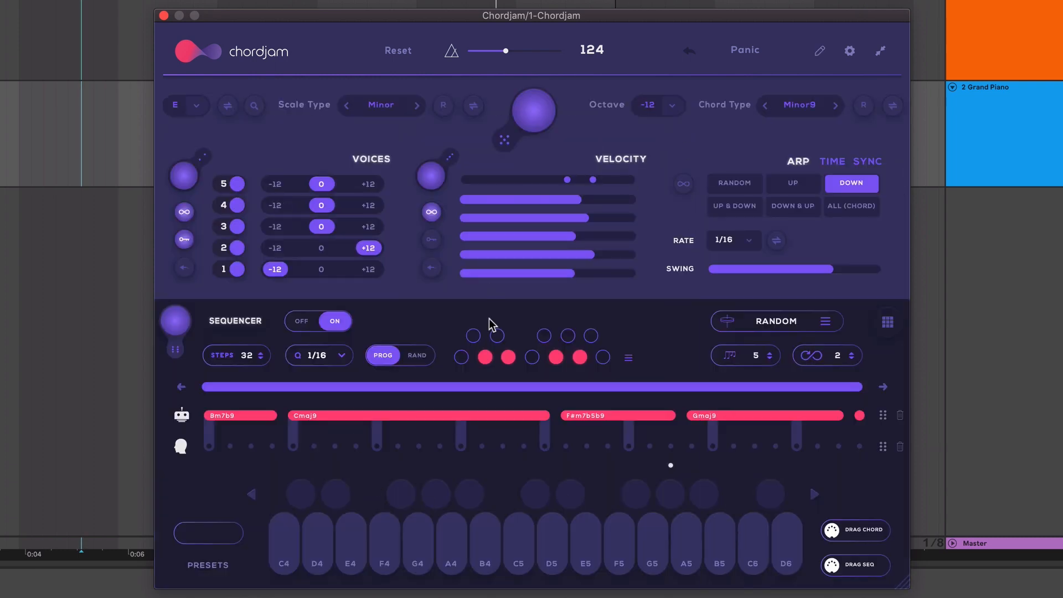
Save the current sequencer pattern under the name "My First Sequence" and return to the main view.
left_click(821, 52)
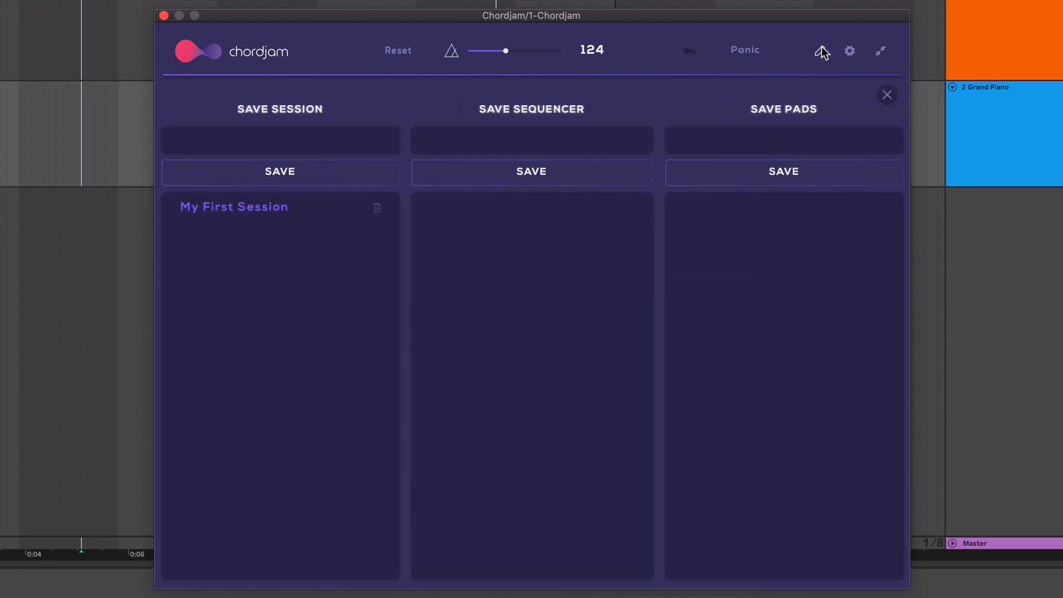
left_click(567, 139)
type("My Fir")
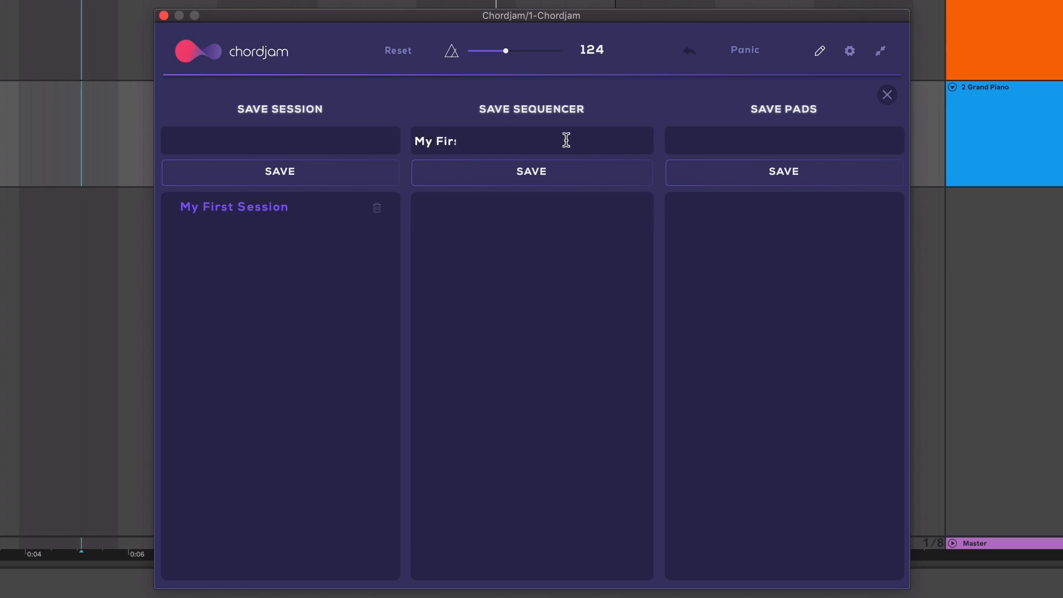
type("st Sequence")
left_click(554, 171)
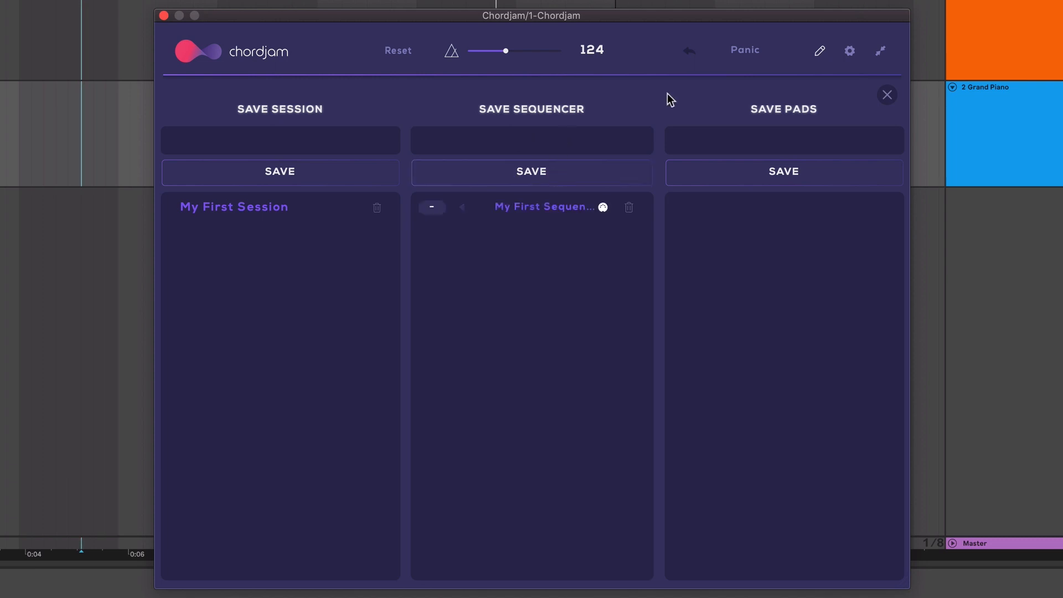
left_click(886, 94)
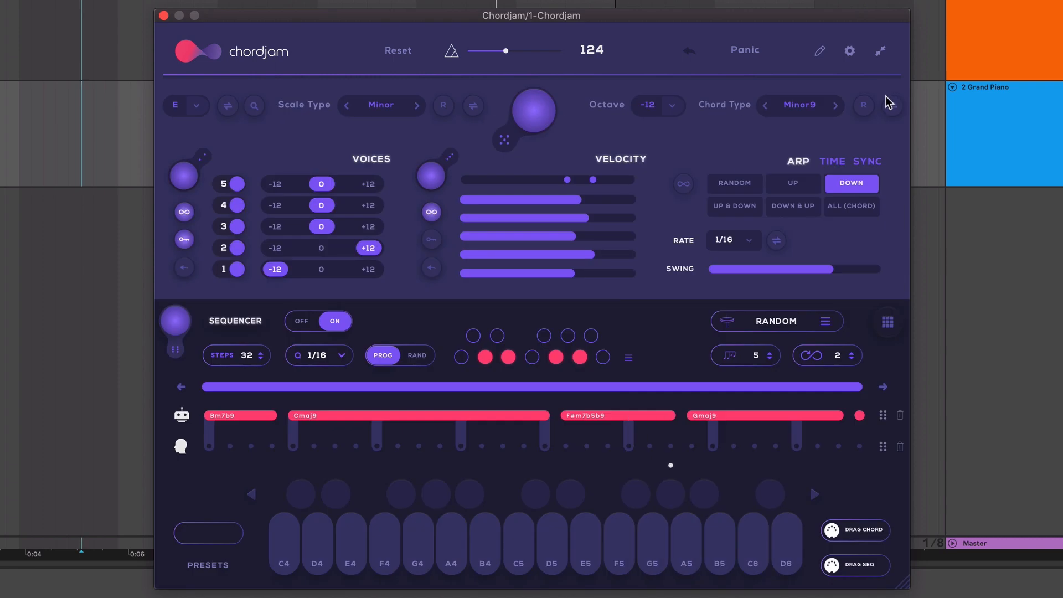
Generate a new random chord sequence and save it in the sequencer list as "Second Sequence".
left_click(179, 323)
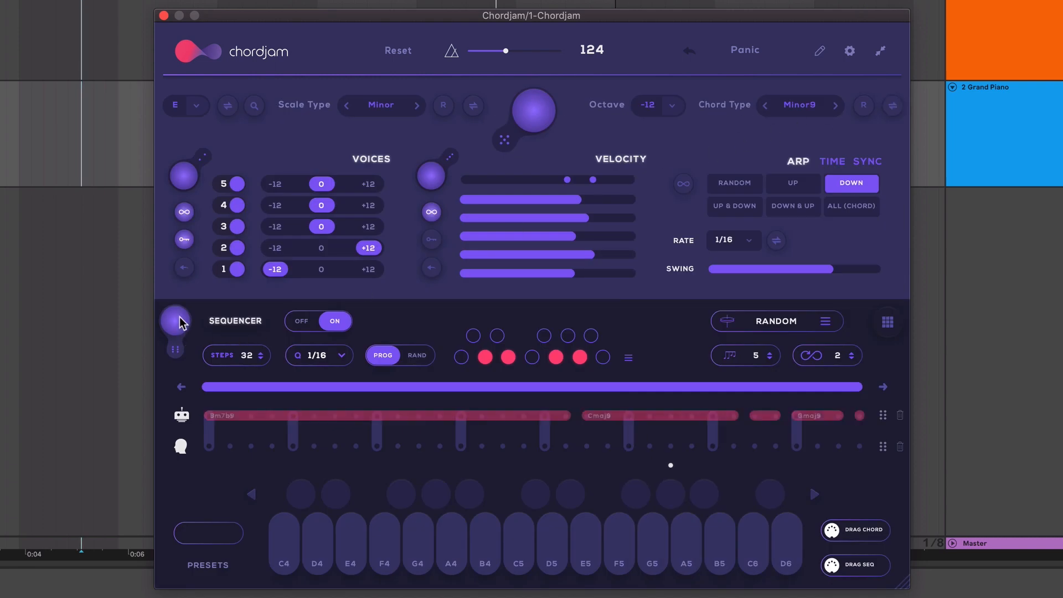
left_click(820, 51)
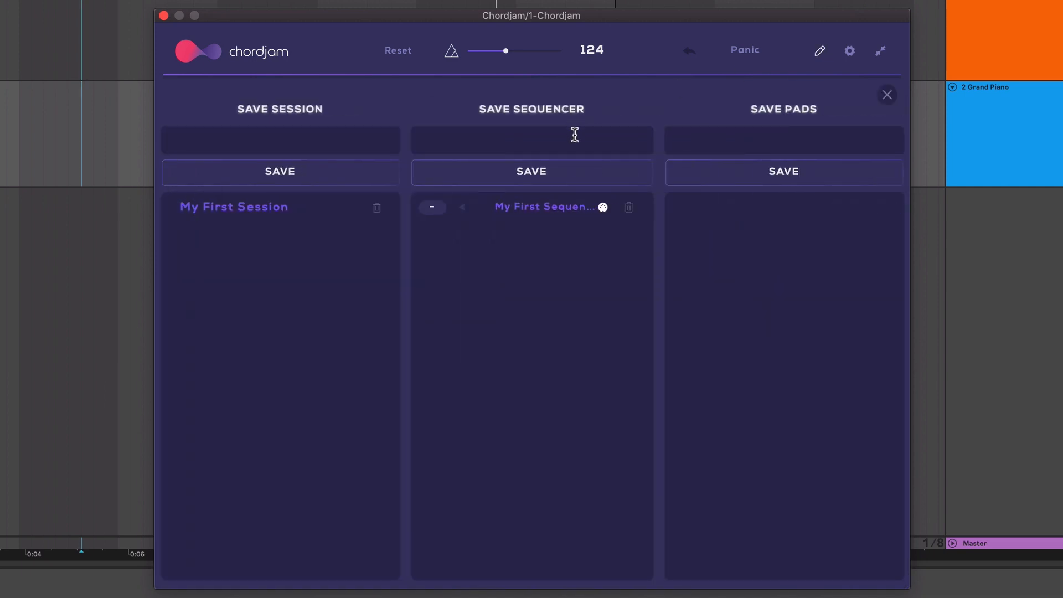
left_click(574, 136)
type("Second Sequence")
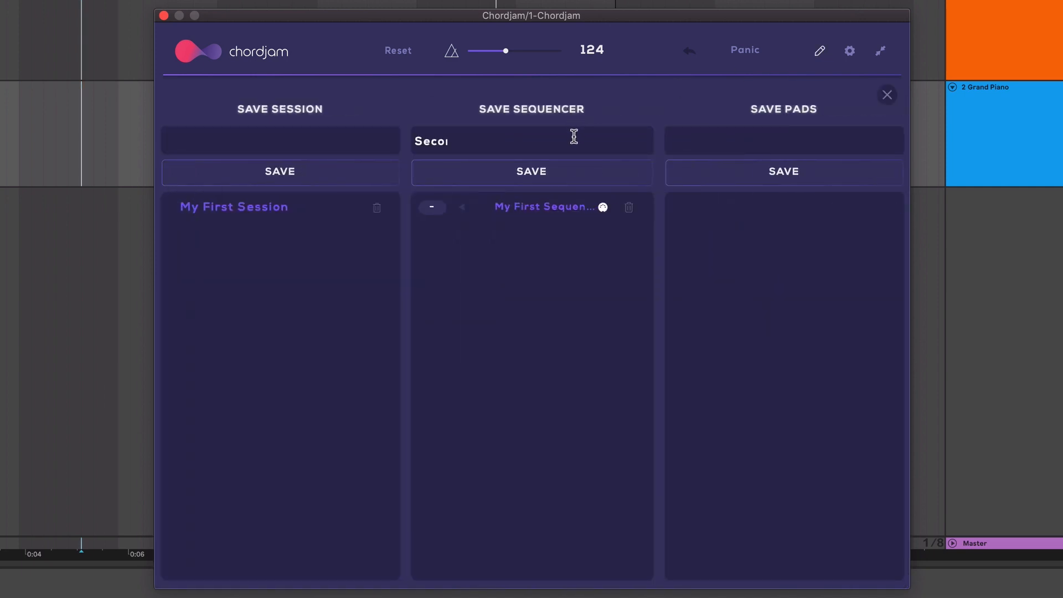
left_click(551, 173)
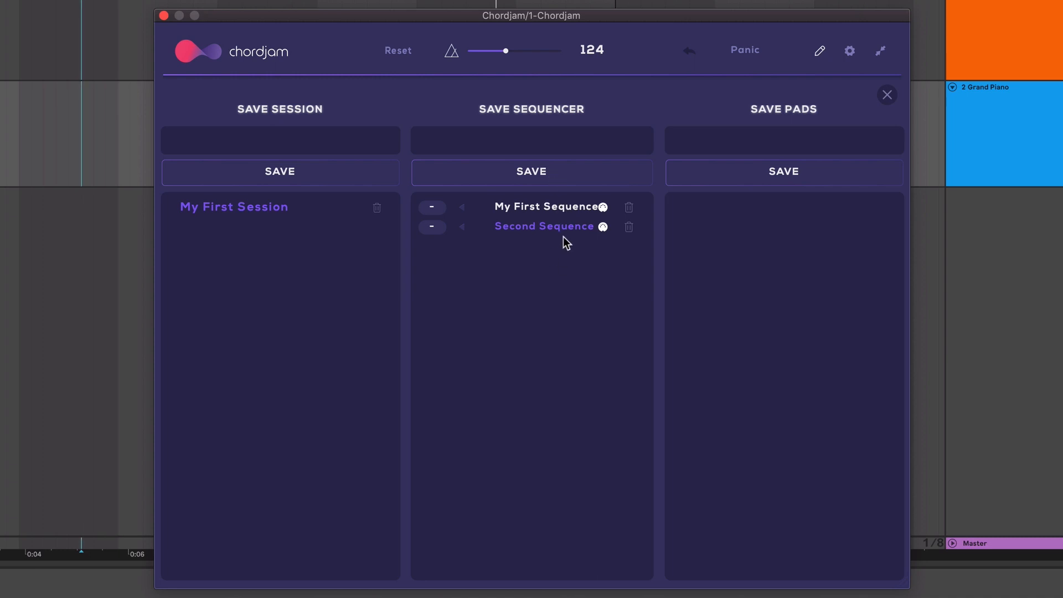
Load the saved My First Sequence and display the preset slots below the keyboard.
left_click(549, 206)
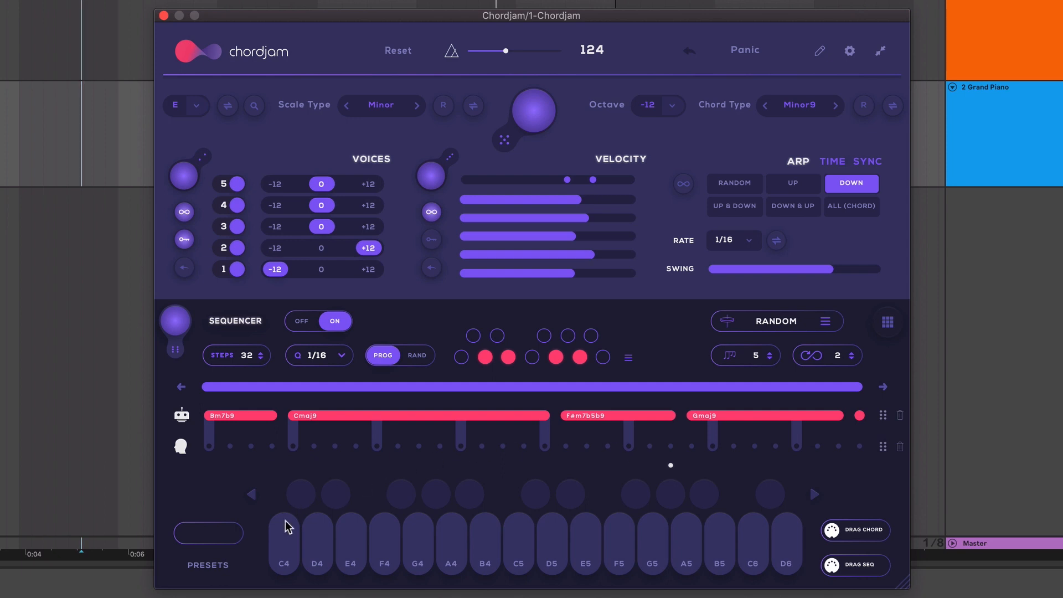
left_click(217, 572)
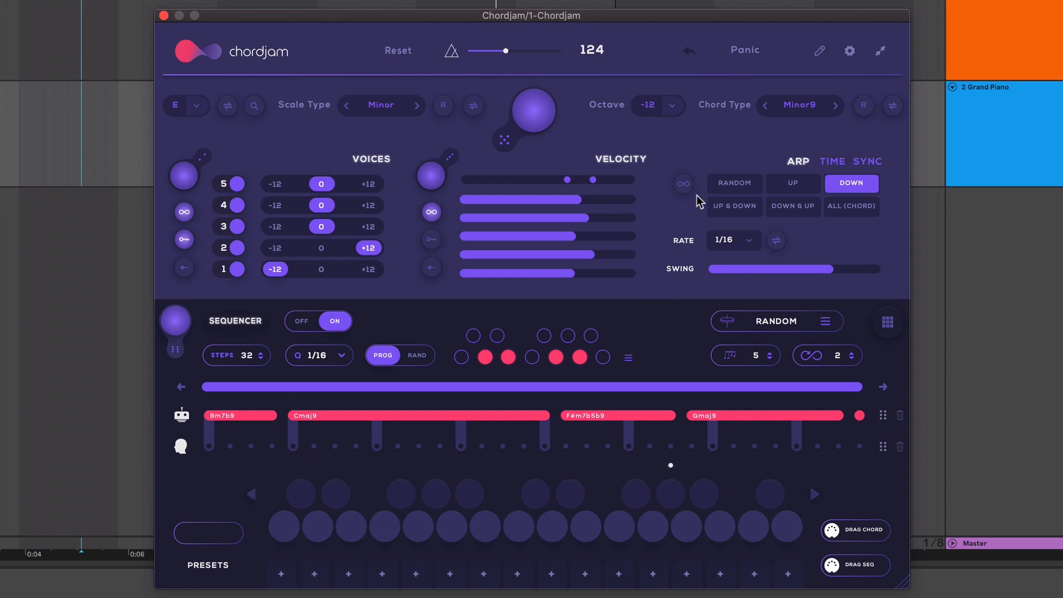
Assign My First Sequence to preset slot 1 and Second Sequence to preset slot 2.
left_click(819, 50)
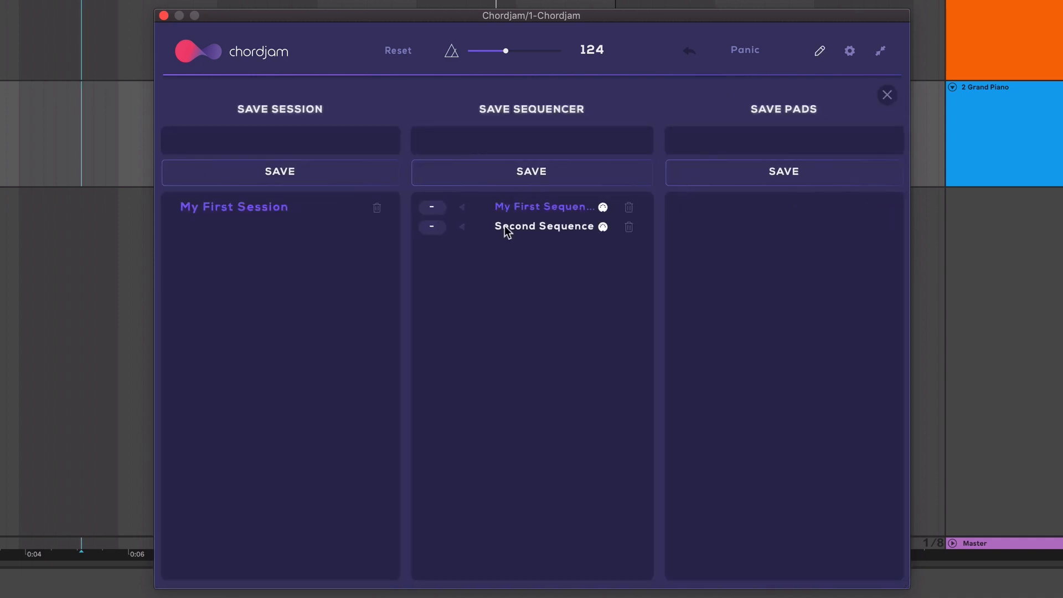
left_click(433, 206)
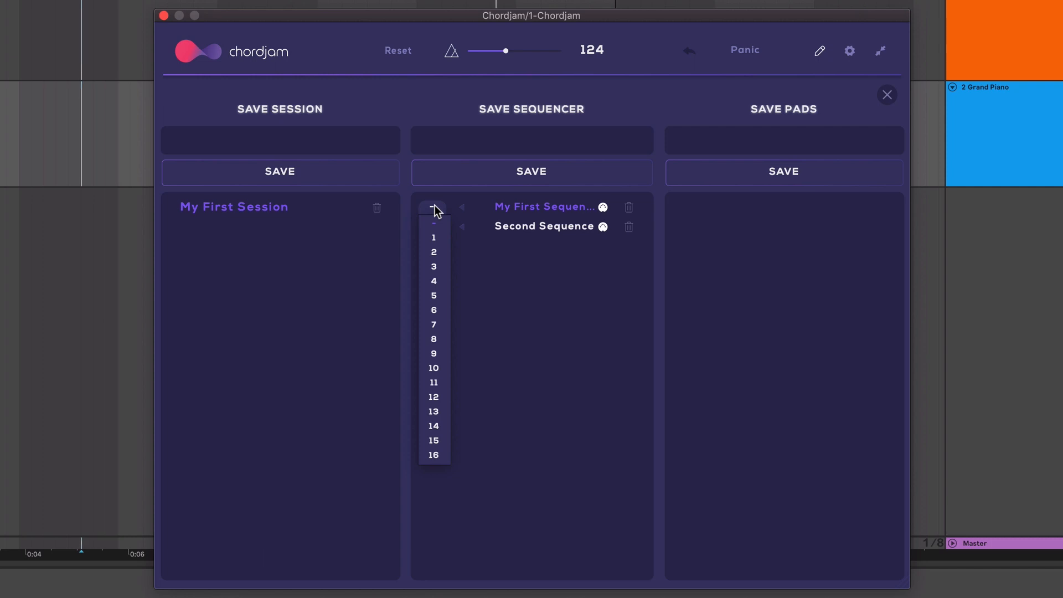
left_click(436, 237)
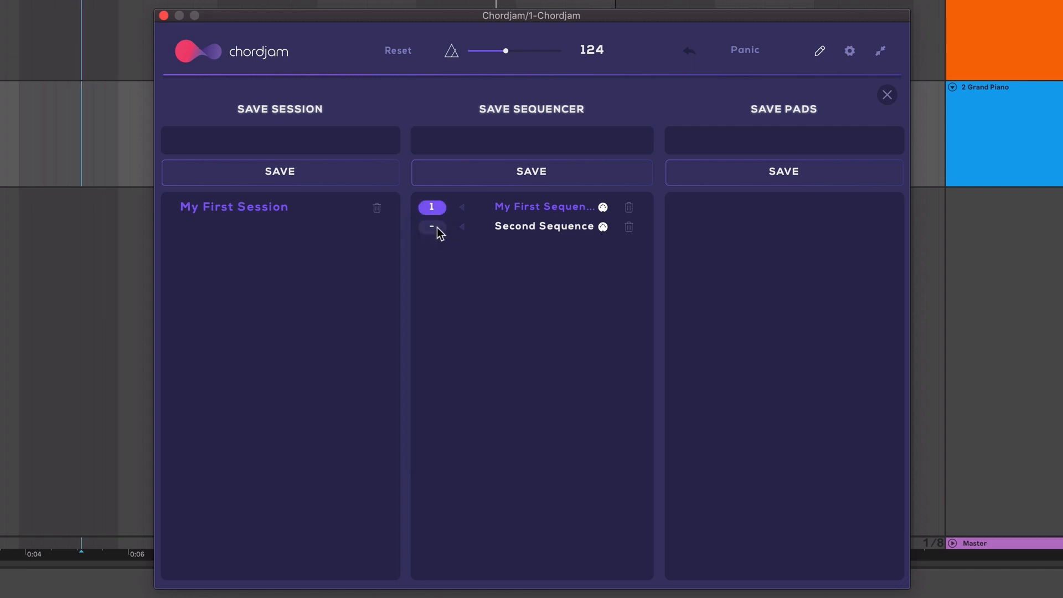
left_click(435, 227)
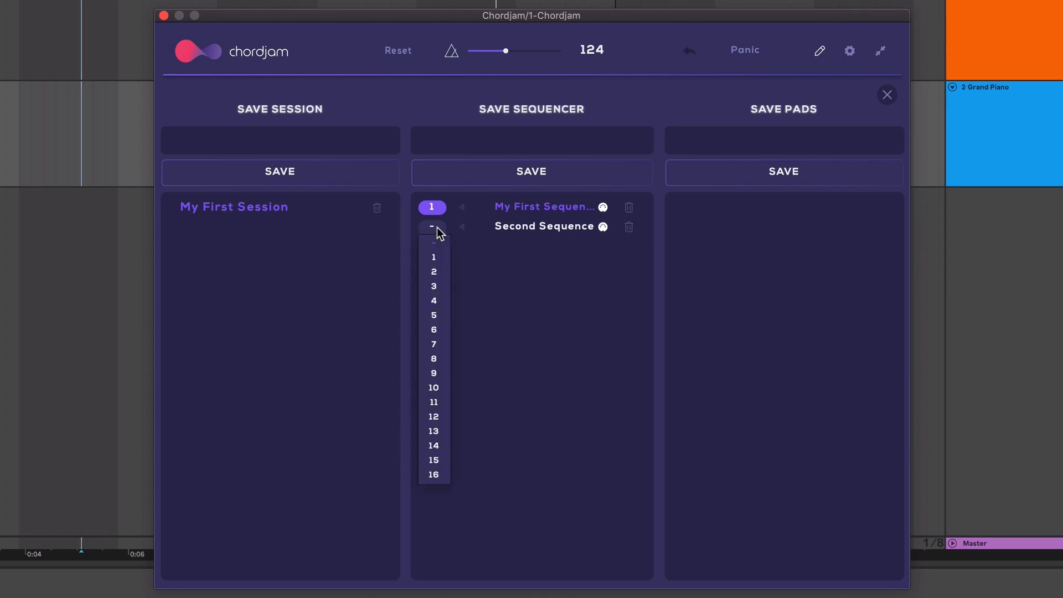
left_click(440, 271)
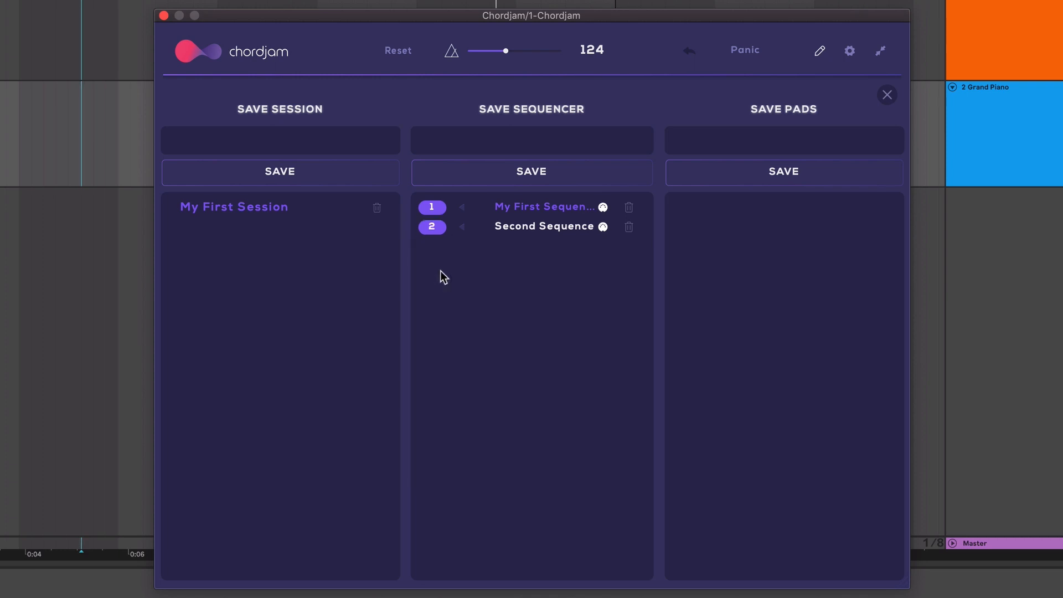
left_click(887, 95)
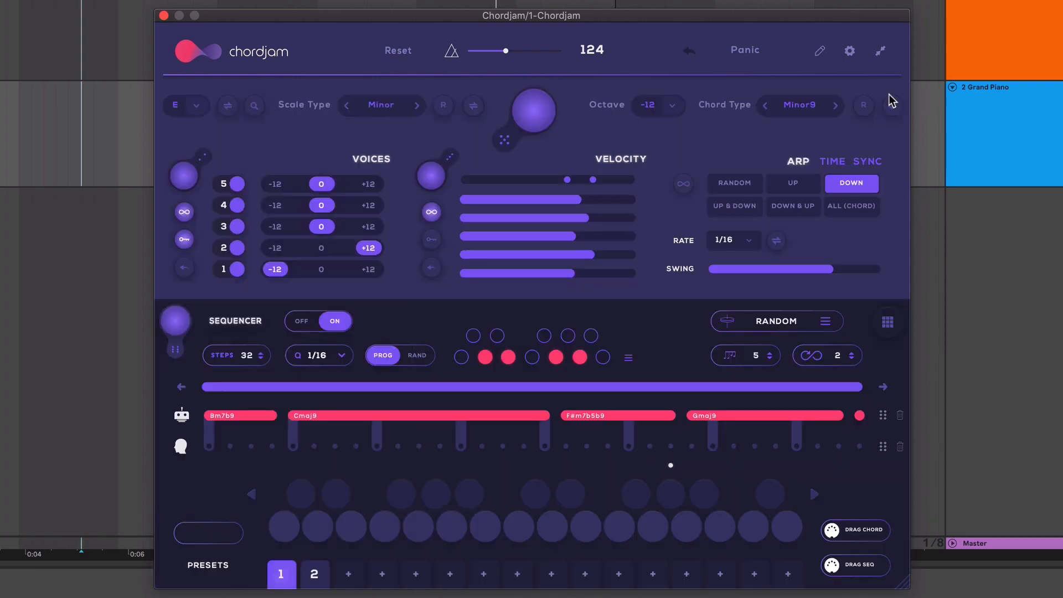
Alternate between presets 1 and 2, finish on preset 1, and check the list of saved sequences.
left_click(314, 574)
left_click(282, 574)
left_click(314, 574)
left_click(282, 574)
left_click(314, 574)
left_click(284, 576)
left_click(818, 50)
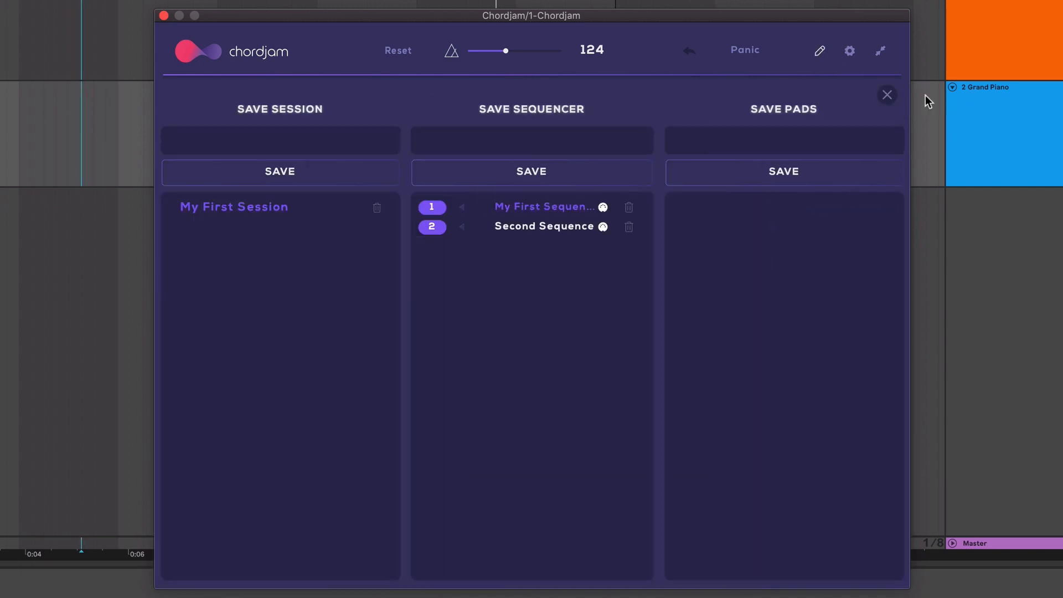
left_click(887, 95)
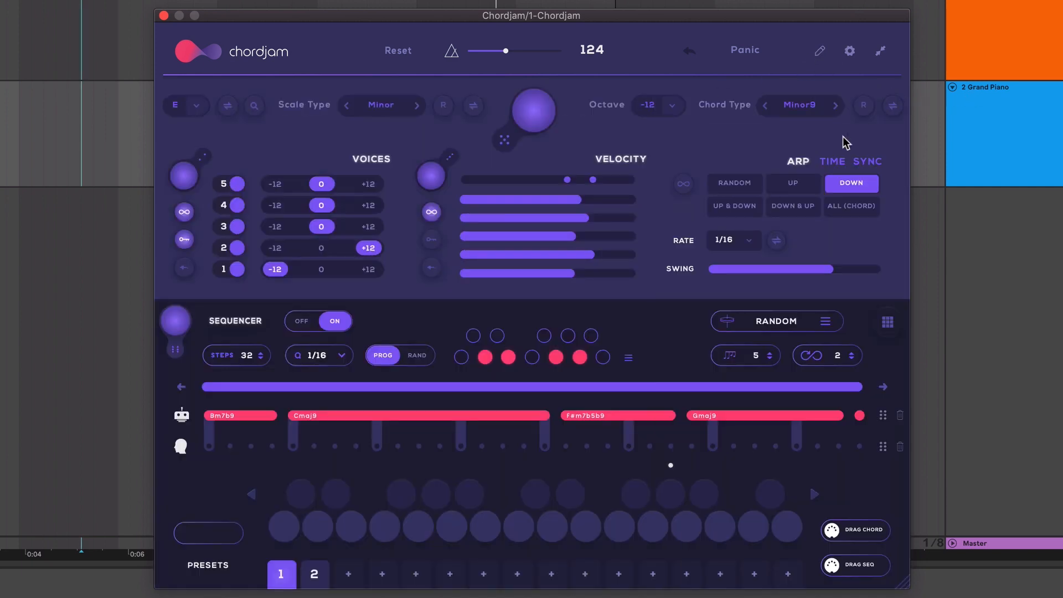
Store the current sequence in the empty preset slot 3 and open the list of saved sequences.
left_click(348, 575)
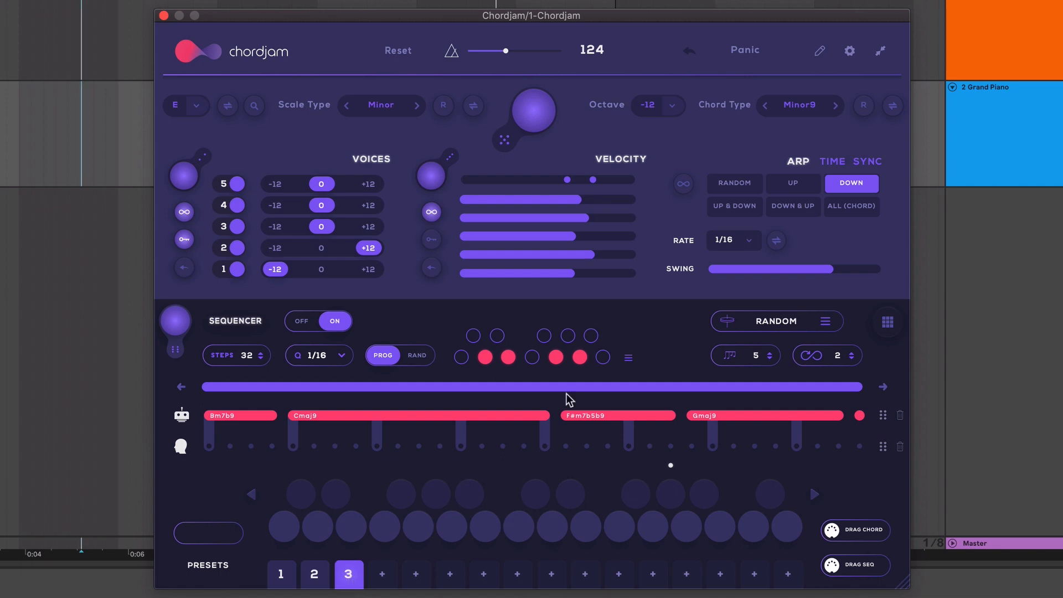
left_click(819, 52)
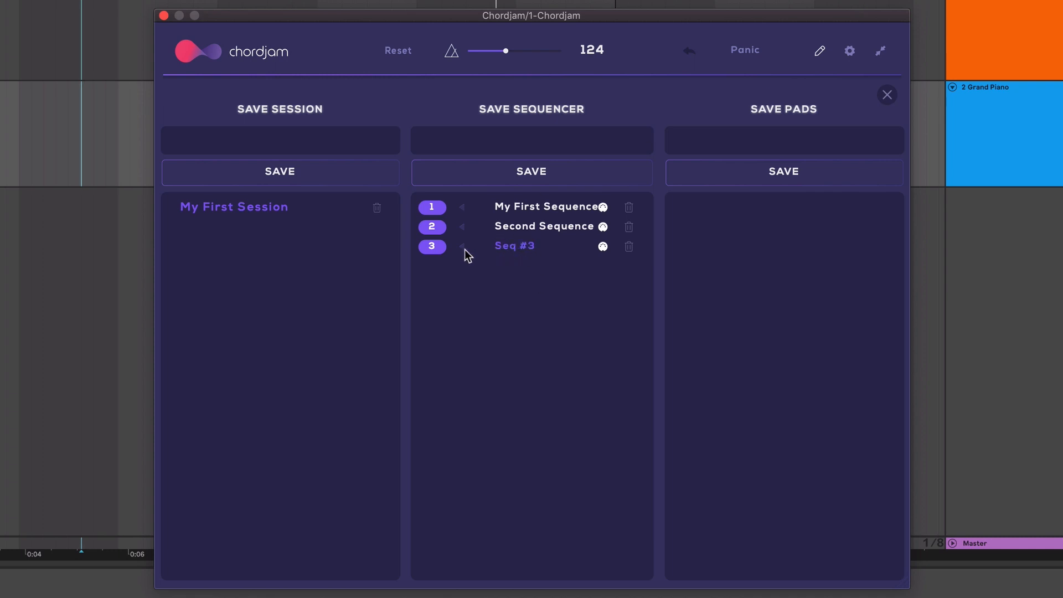
Clear the preset slot assignment of Seq #3 and delete that sequence from the saved sequencer list.
left_click(432, 247)
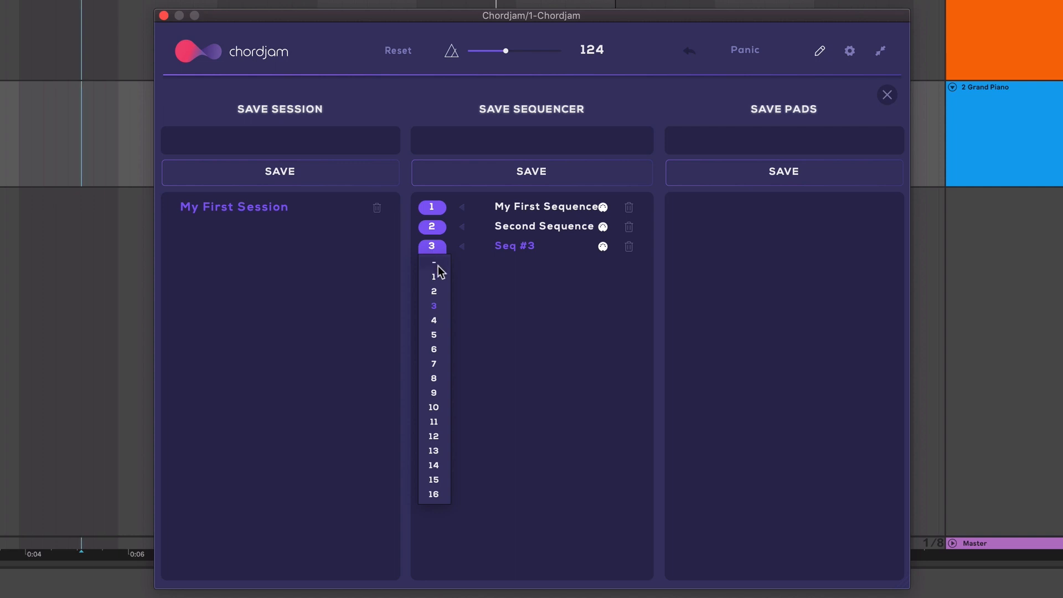
left_click(434, 262)
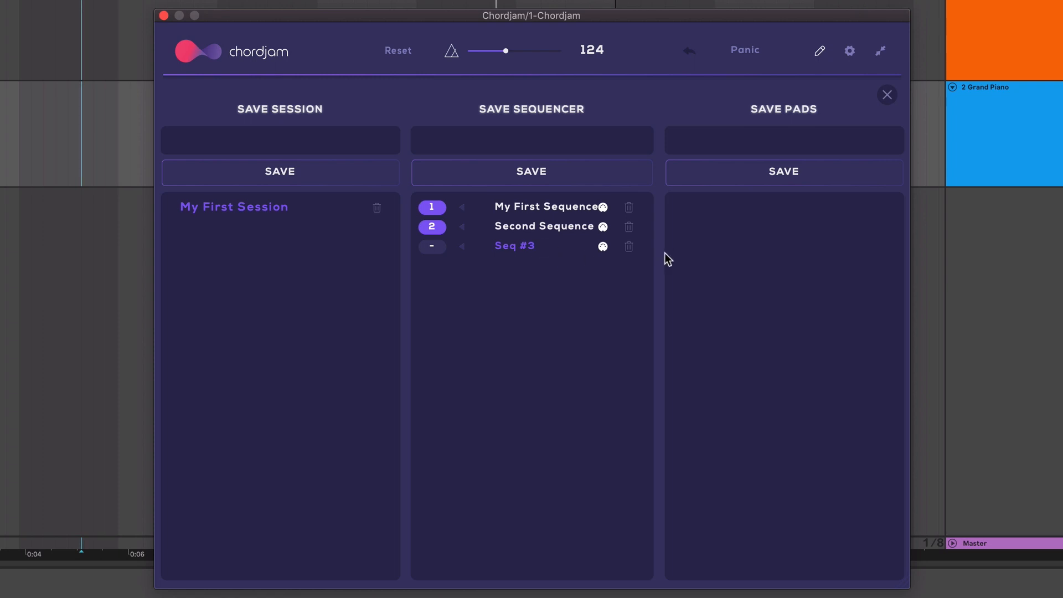
left_click(629, 246)
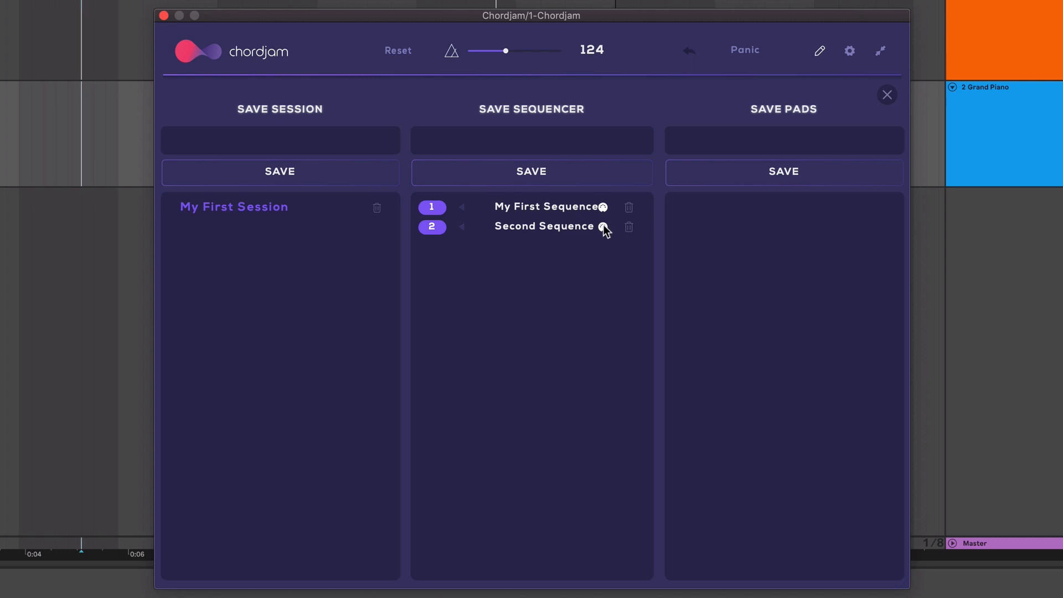
Export Second Sequence as a MIDI clip onto the Grand Piano track in the arrangement.
left_click_drag(604, 227, 0, 121)
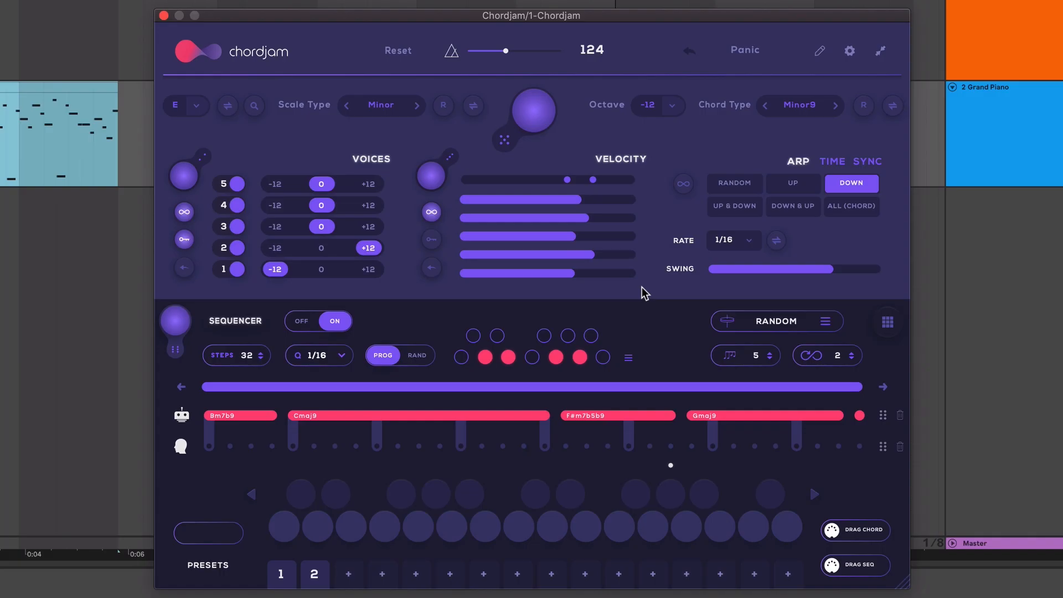
Display the chord pads and save the pad set under the name "My Pads".
left_click(887, 322)
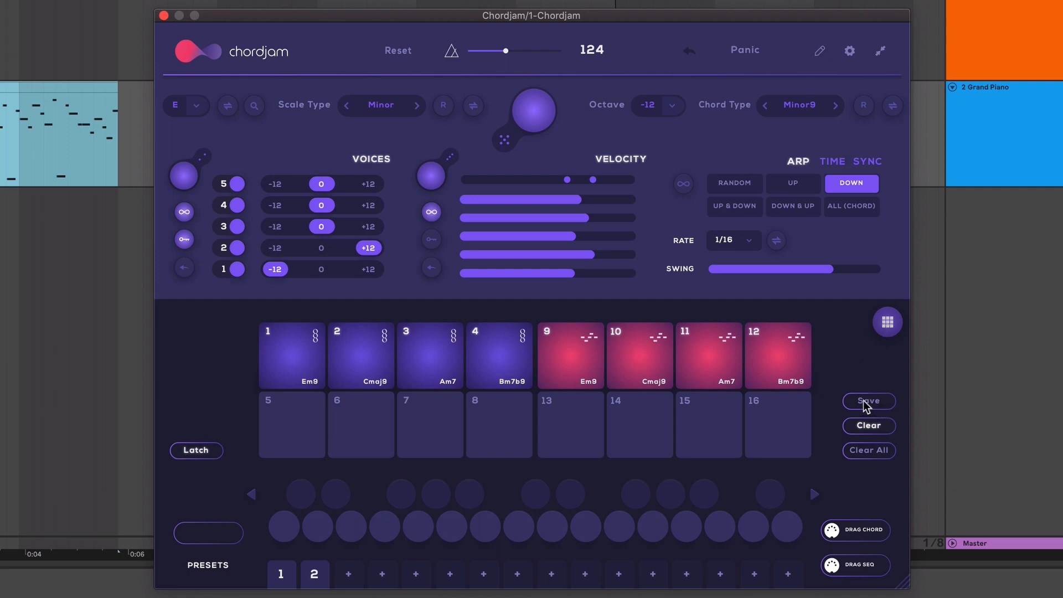
left_click(819, 54)
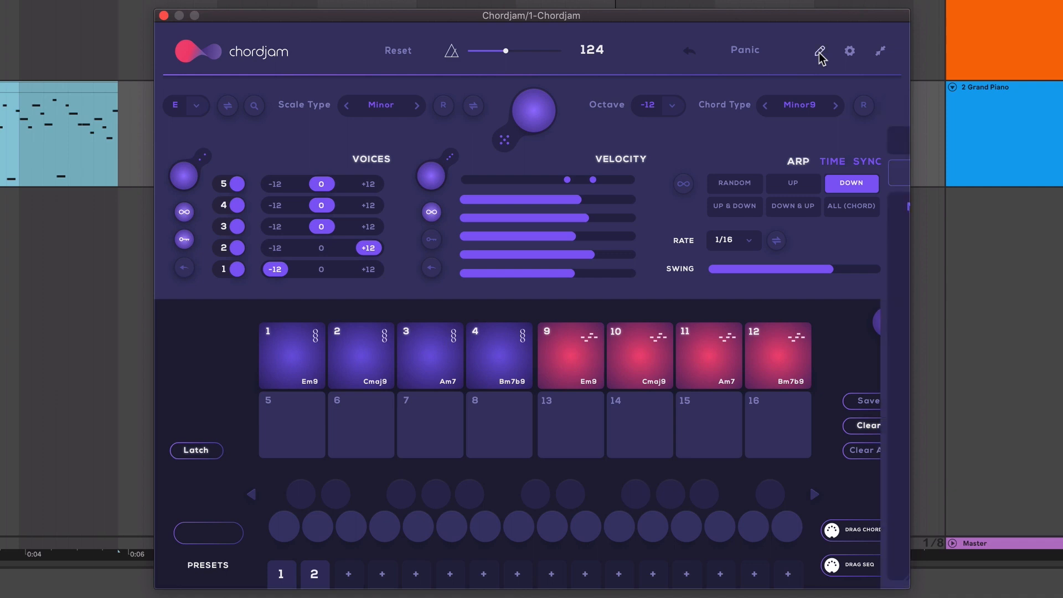
left_click(815, 142)
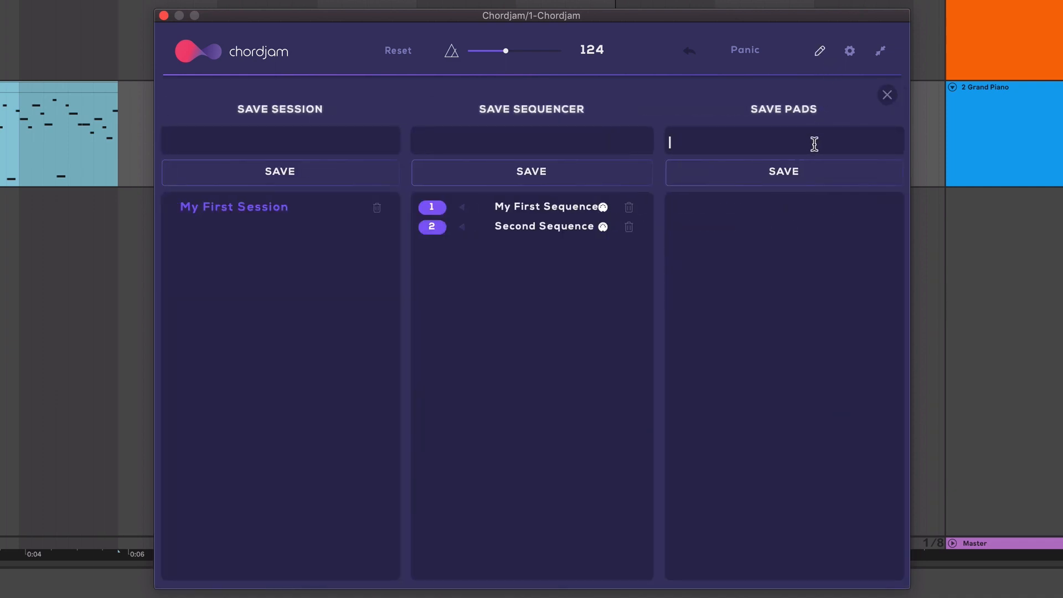
type("My Pads")
left_click(799, 175)
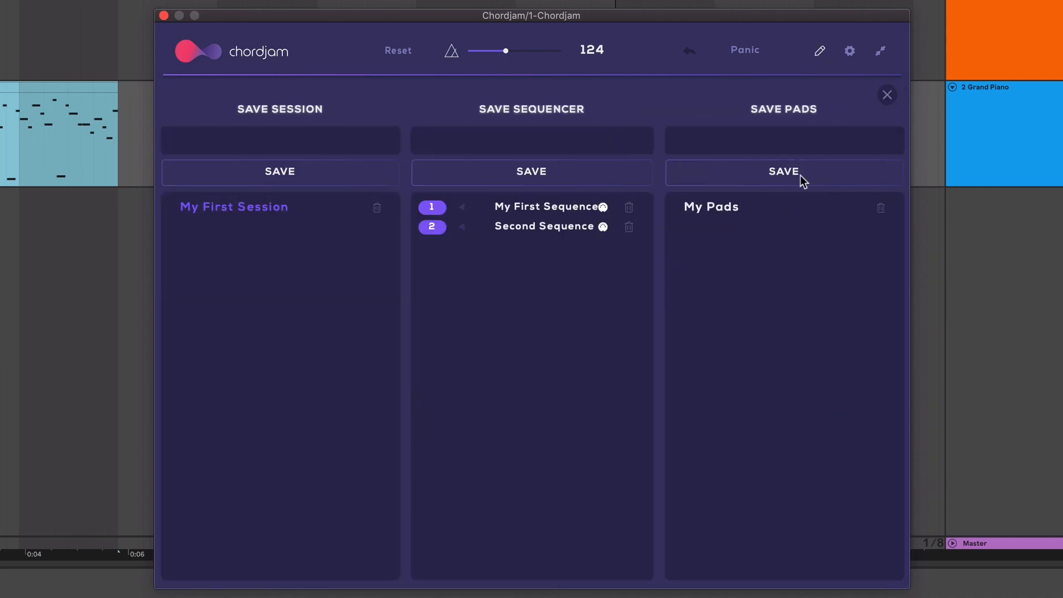